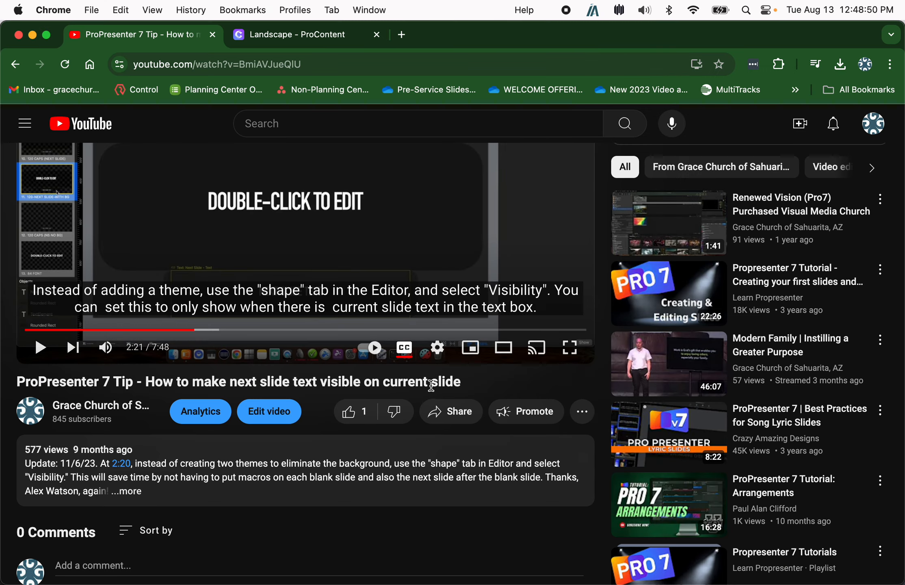
# Expand the description of the YouTube video about next slide text and read the update note on Visibility
pyautogui.scroll(2, 429, 410)
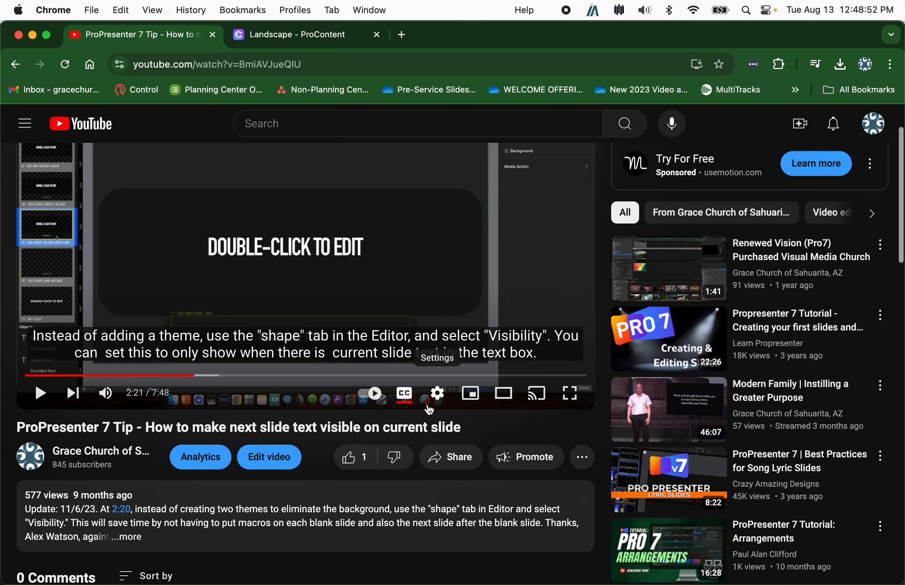
pyautogui.scroll(-1, 422, 320)
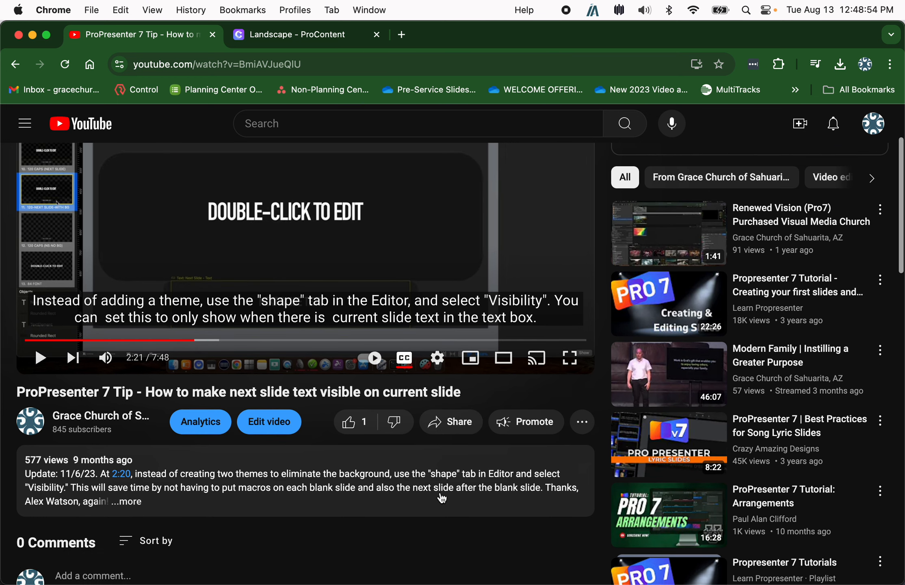
pyautogui.click(133, 504)
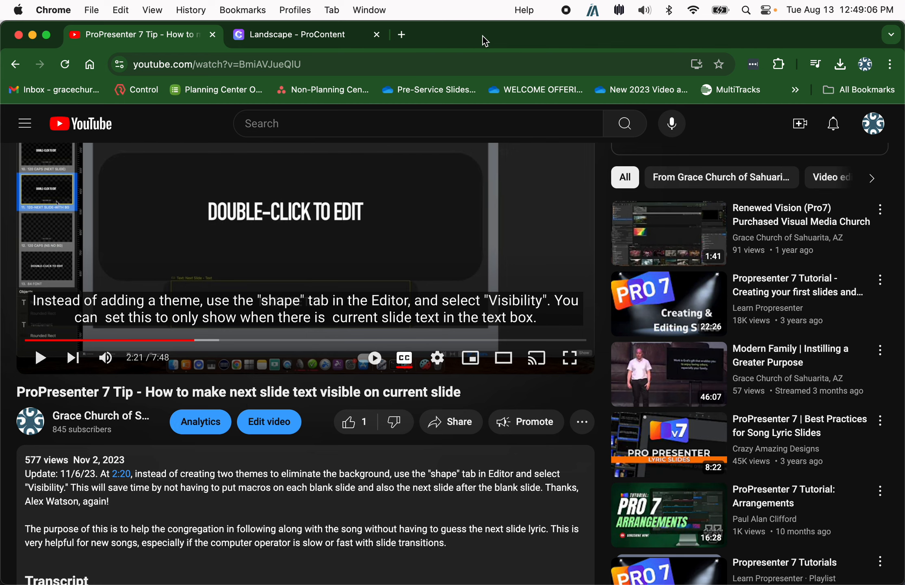
# Move the browser window out of the way, switch to ProPresenter and show the Intro slide of Forever (Live Version)
pyautogui.moveTo(487, 31); pyautogui.dragTo(489, 0)
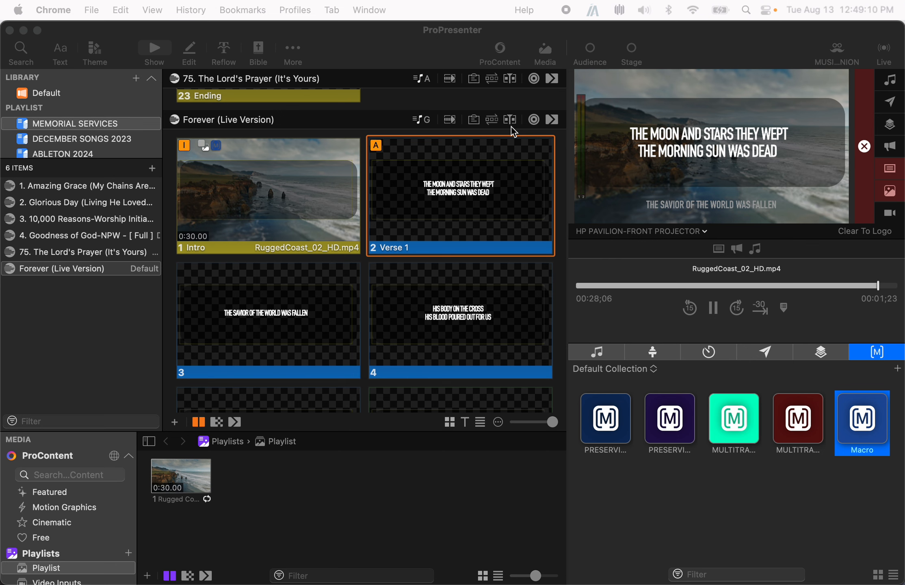
pyautogui.click(701, 45)
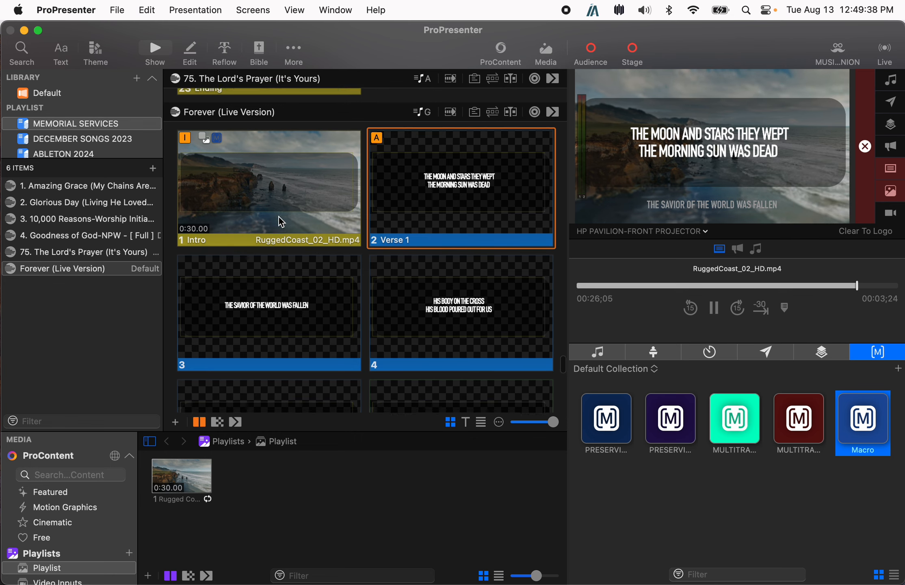
pyautogui.scroll(-5, 279, 217)
pyautogui.scroll(5, 383, 285)
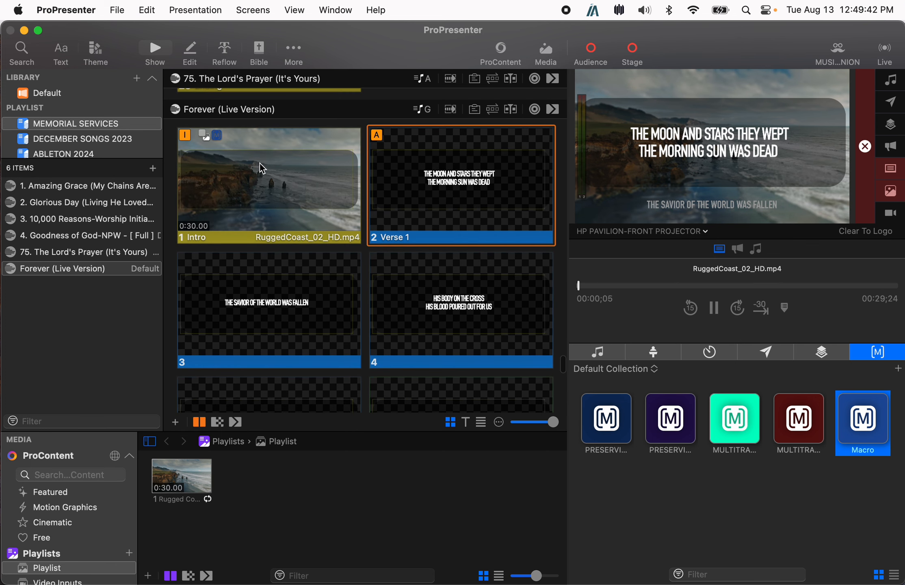
pyautogui.click(291, 204)
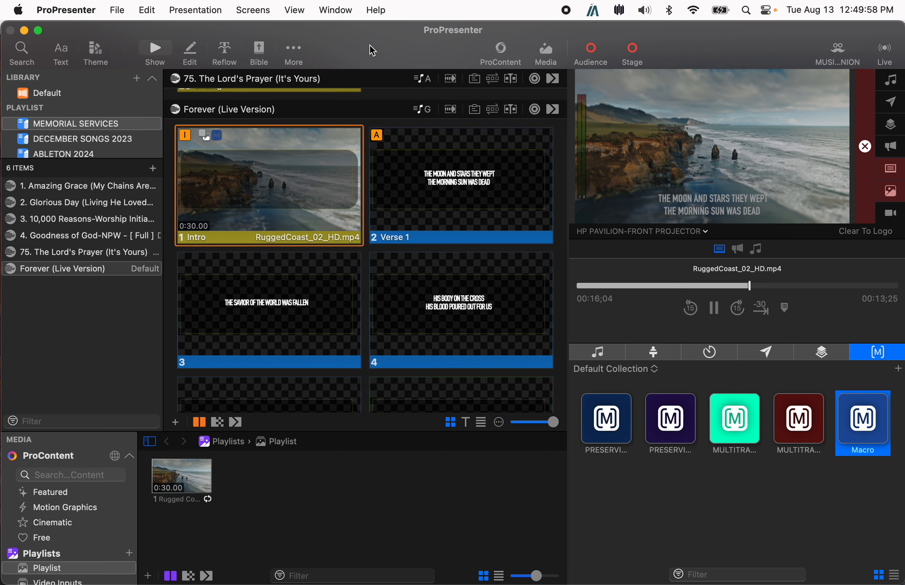
# Open the Ableton - All Caps theme for editing from the front projector's Presentation setting in the MUSIC | COMMUNION look
pyautogui.click(837, 48)
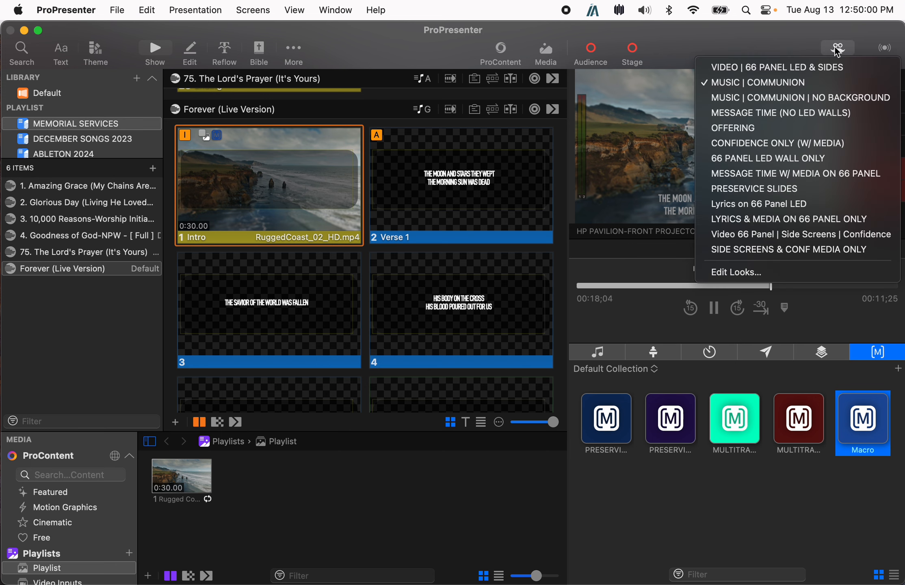
pyautogui.click(766, 270)
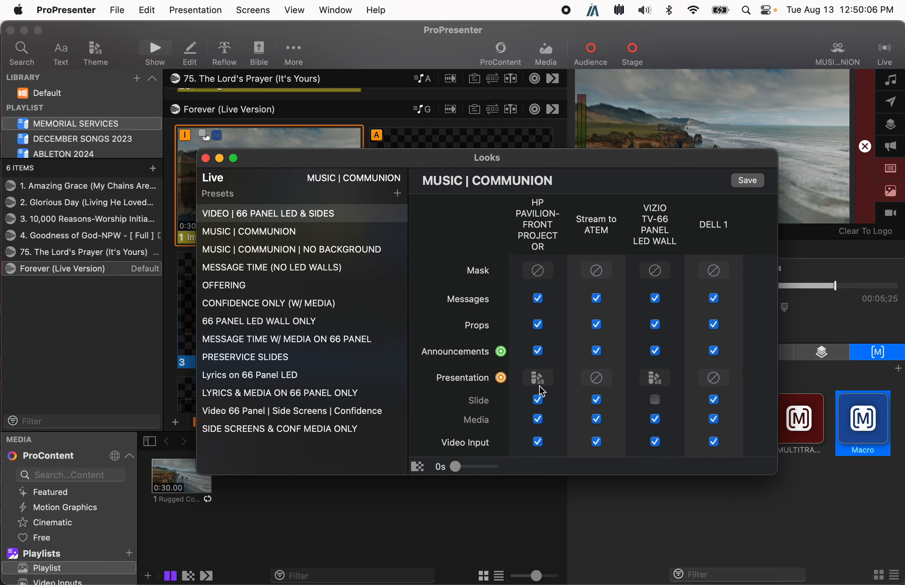
pyautogui.click(537, 379)
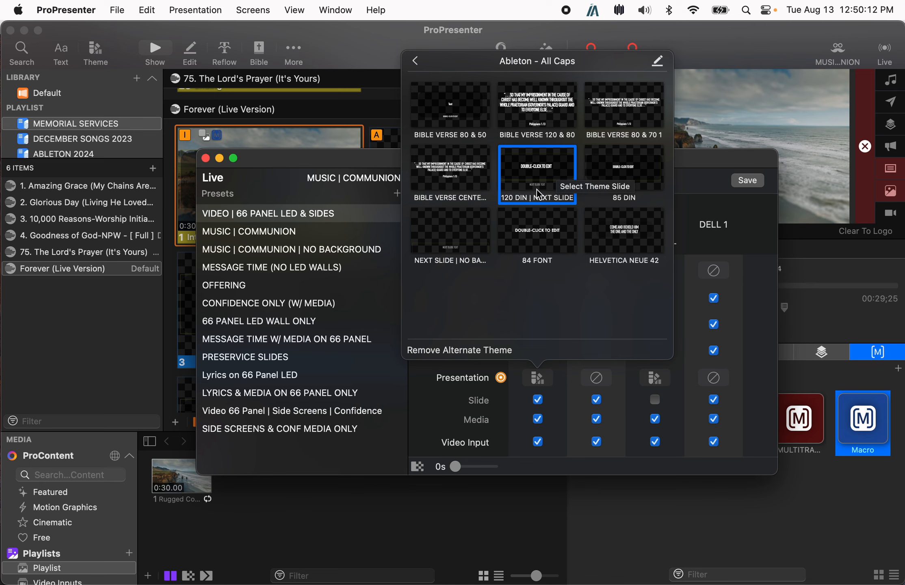
pyautogui.click(657, 61)
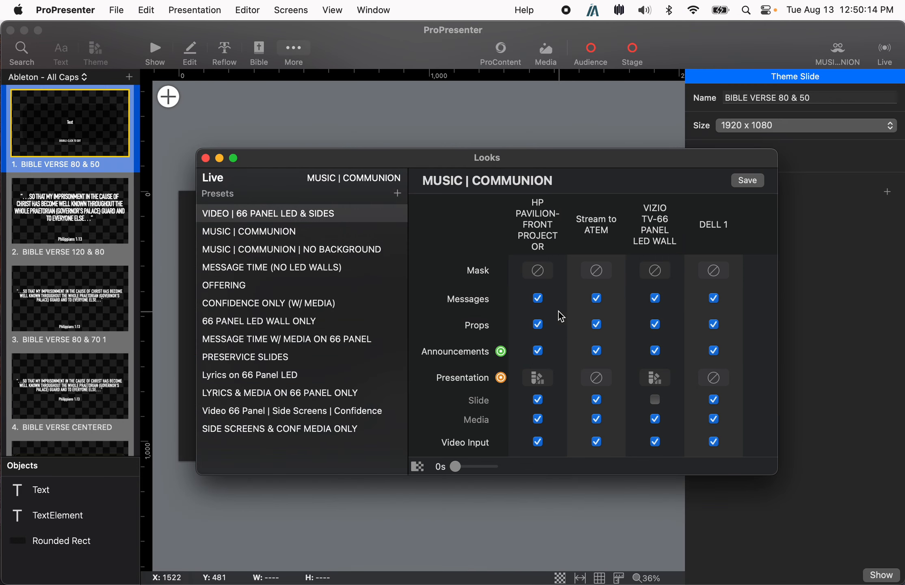
# Move the Looks window off the editor and open the 120 DIN | NEXT SLIDE theme slide
pyautogui.moveTo(339, 158); pyautogui.dragTo(904, 212)
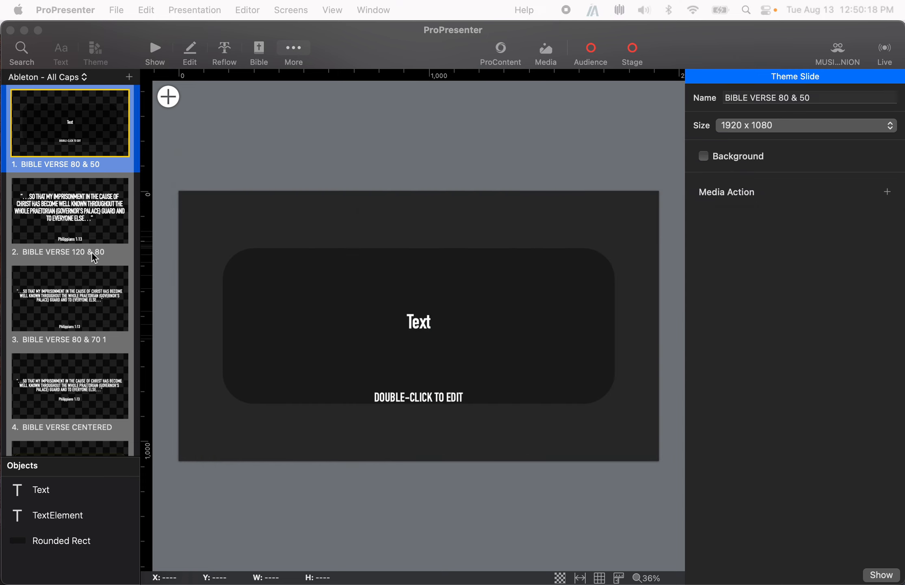
pyautogui.scroll(-5, 73, 269)
pyautogui.scroll(-2, 75, 268)
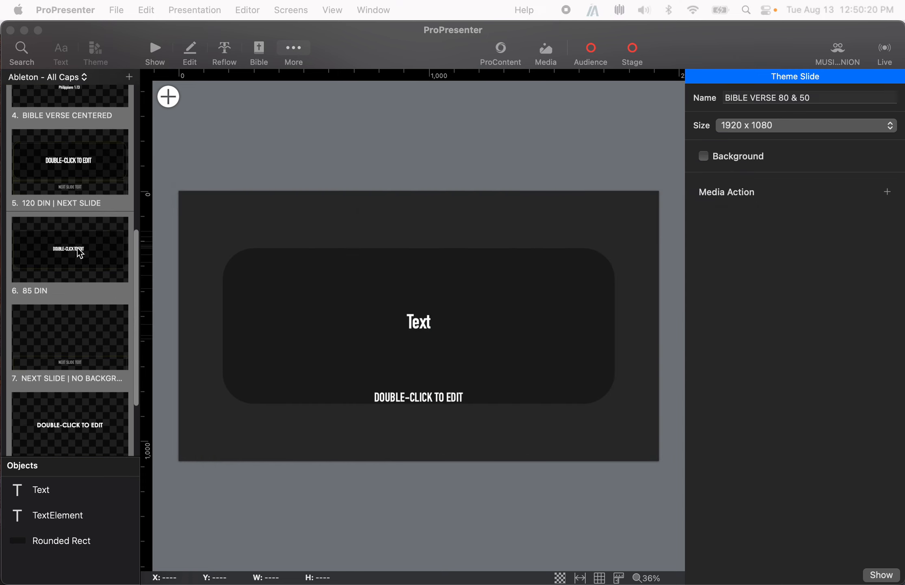
pyautogui.click(84, 148)
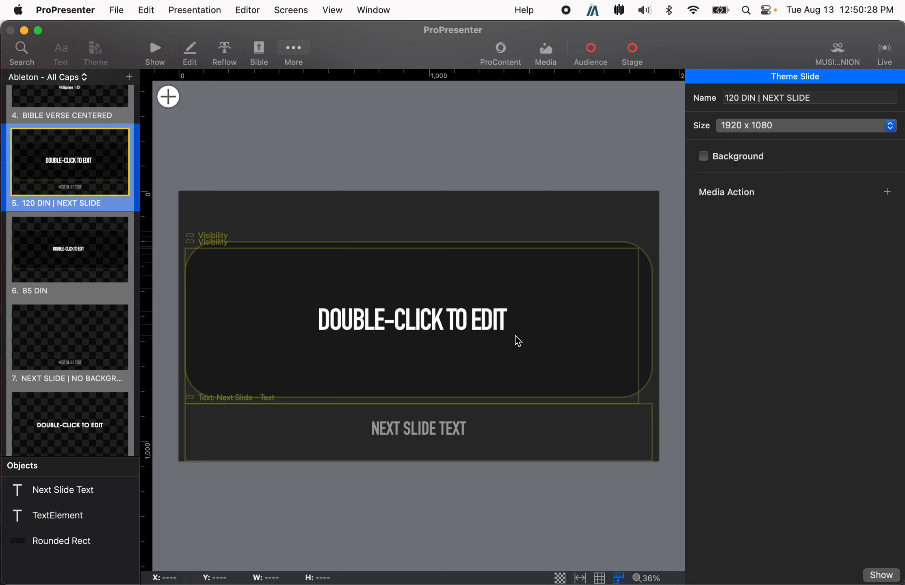
# Move the main text element up to Y 203.7 and the rounded rectangle up to Y 177.2
pyautogui.click(543, 314)
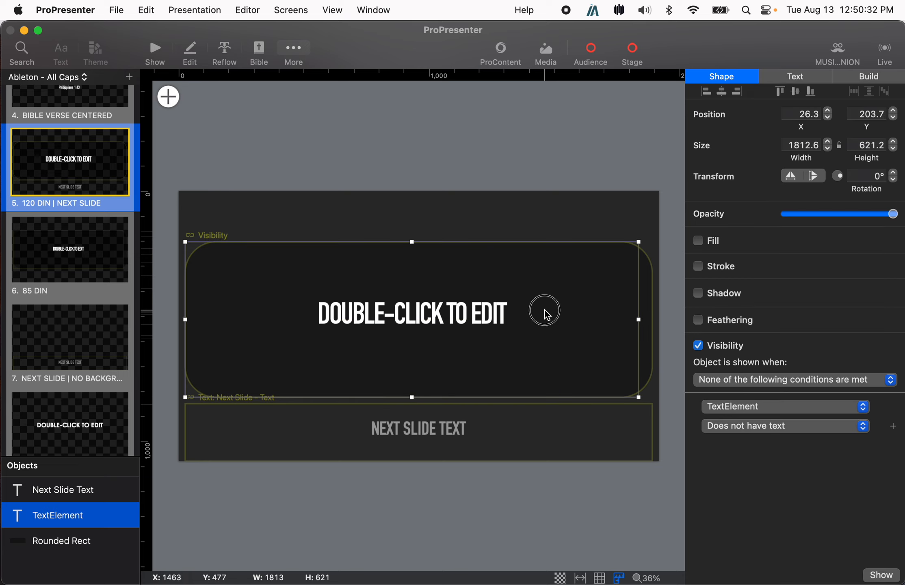
pyautogui.click(646, 344)
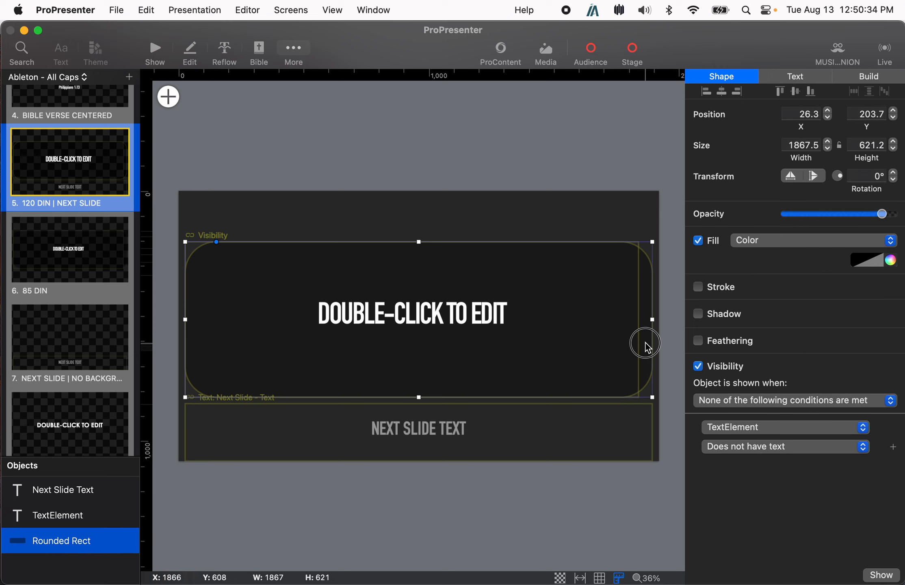
pyautogui.moveTo(586, 335); pyautogui.dragTo(586, 328)
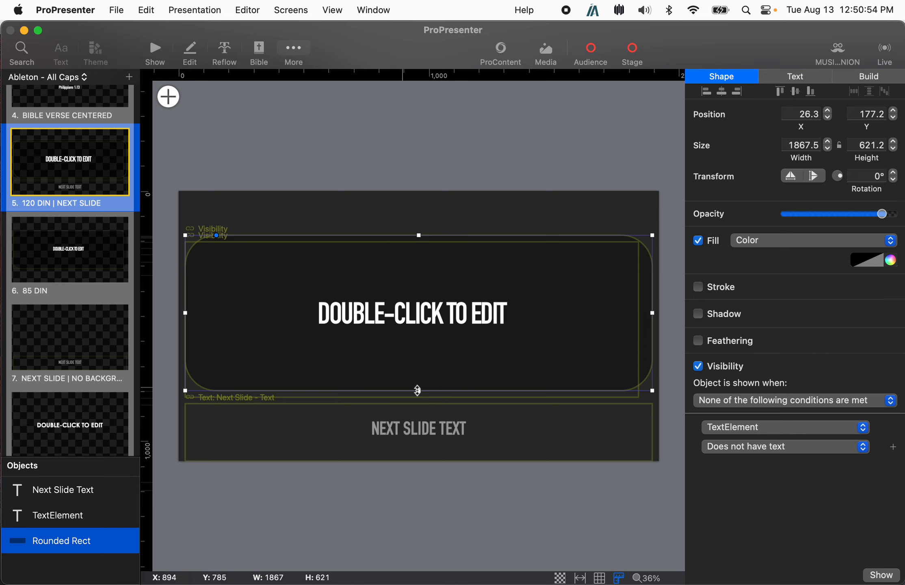
# Select the TextElement and Next Slide Text objects in turn to identify them on the theme slide
pyautogui.click(56, 520)
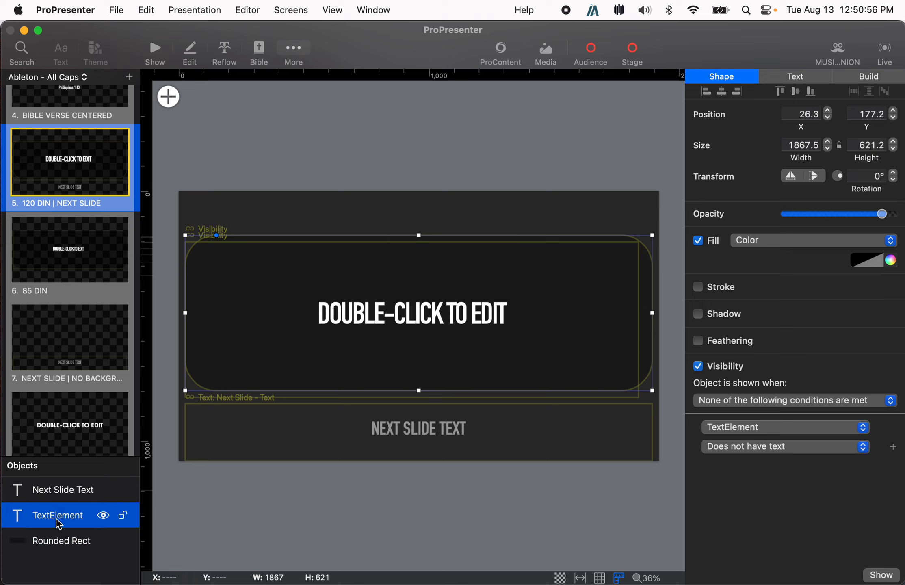
pyautogui.click(65, 491)
pyautogui.click(465, 282)
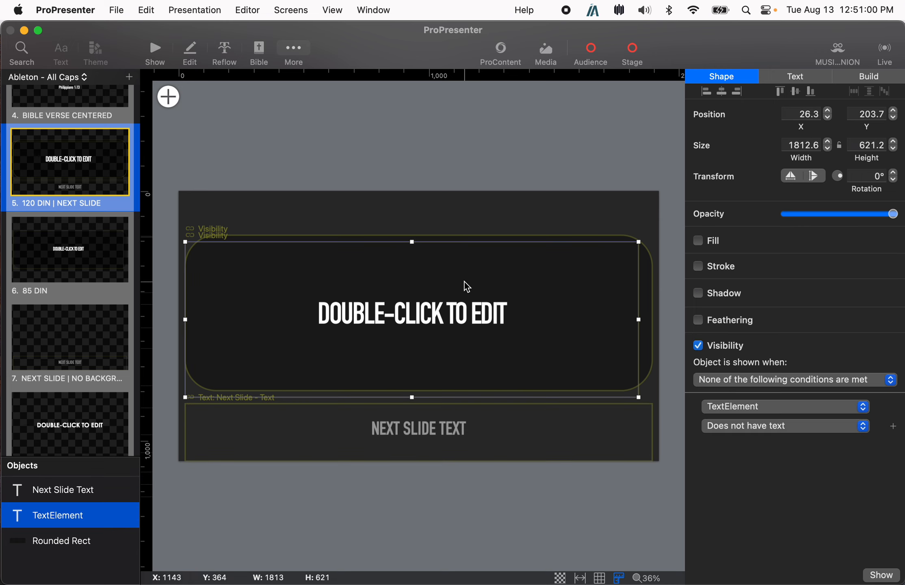
# Review the rounded rectangle's Visibility rule, including its match condition, the TextElement source and the Does not have text option
pyautogui.click(484, 237)
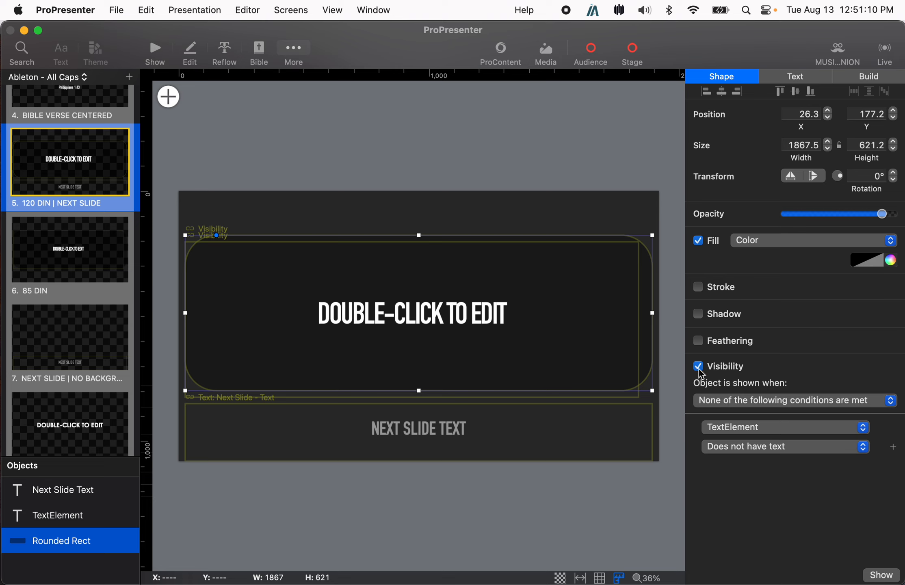
pyautogui.click(744, 402)
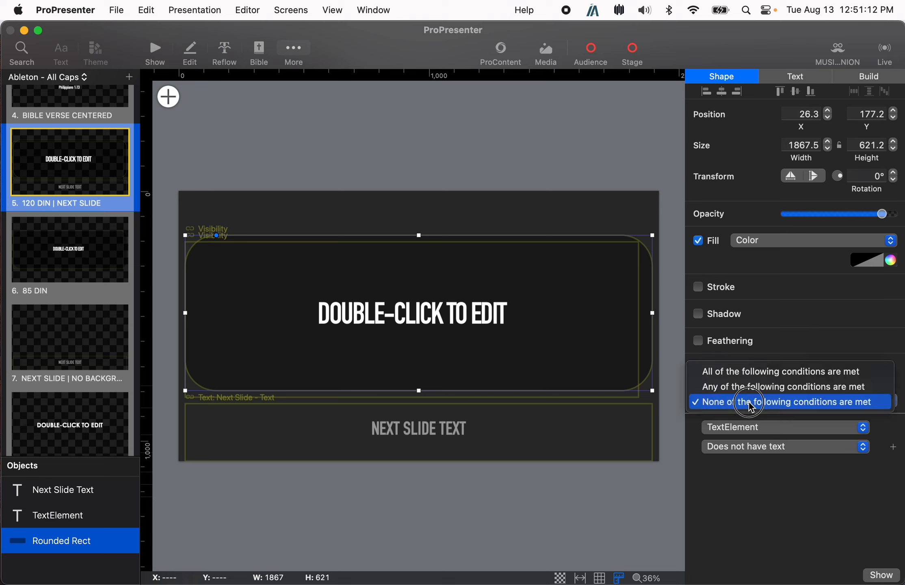
pyautogui.click(792, 518)
pyautogui.click(760, 432)
pyautogui.moveTo(762, 429)
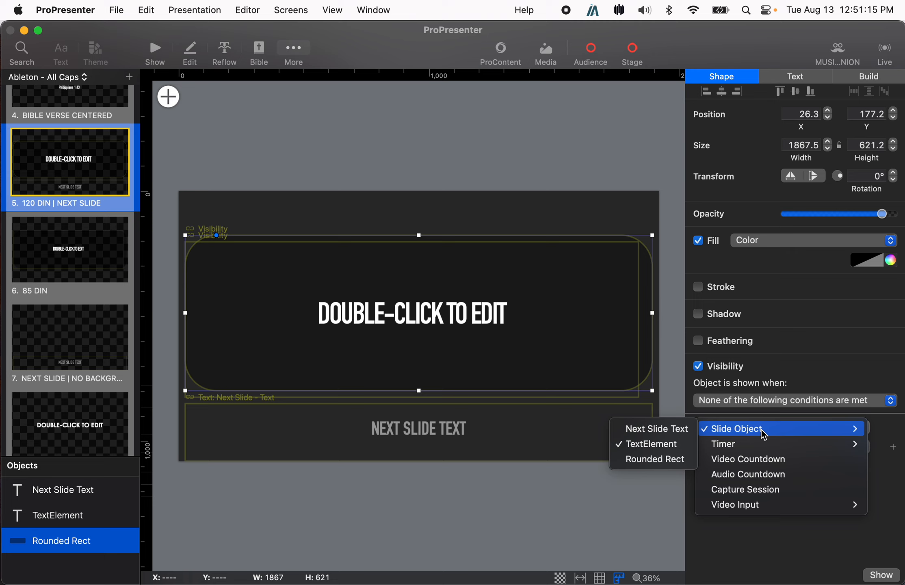
pyautogui.click(686, 446)
pyautogui.click(773, 449)
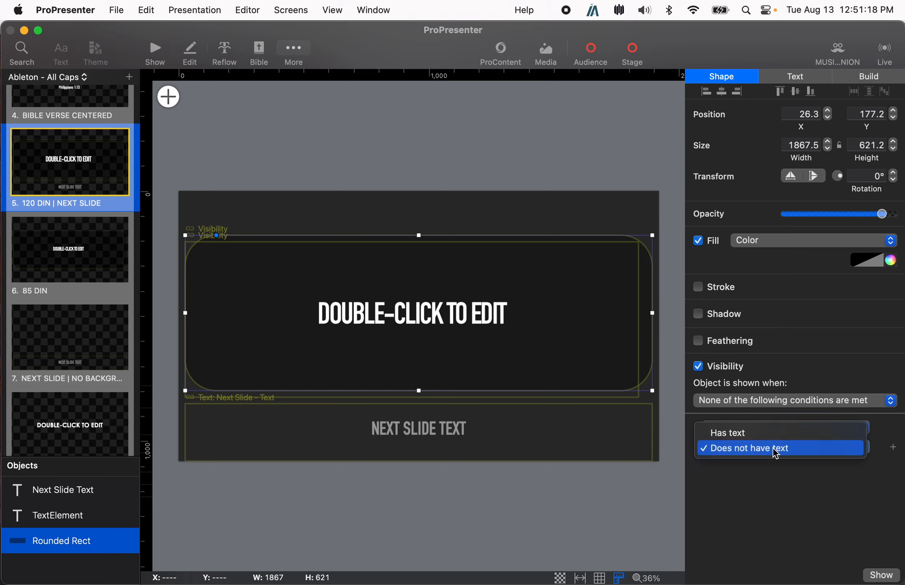
pyautogui.click(774, 449)
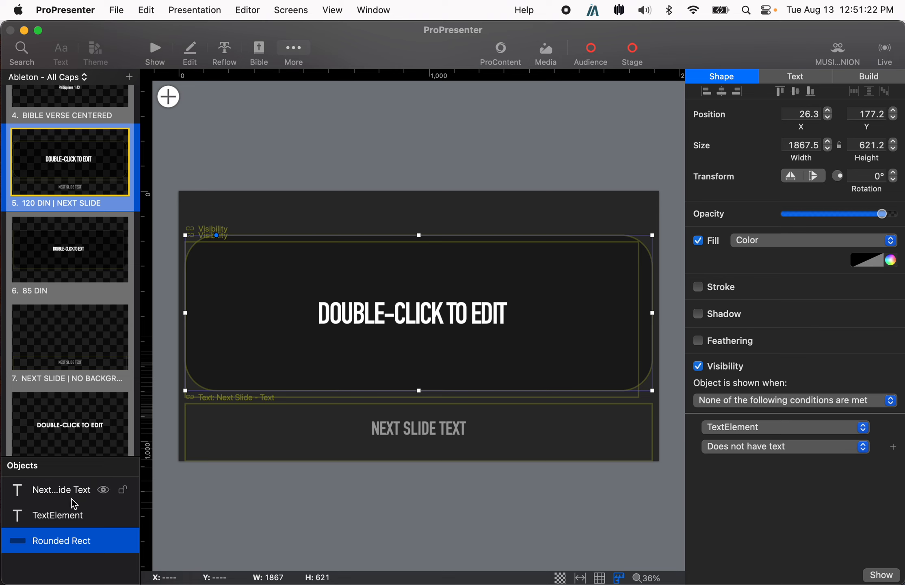
# Compare the Visibility settings of the TextElement and Next Slide Text objects
pyautogui.click(43, 515)
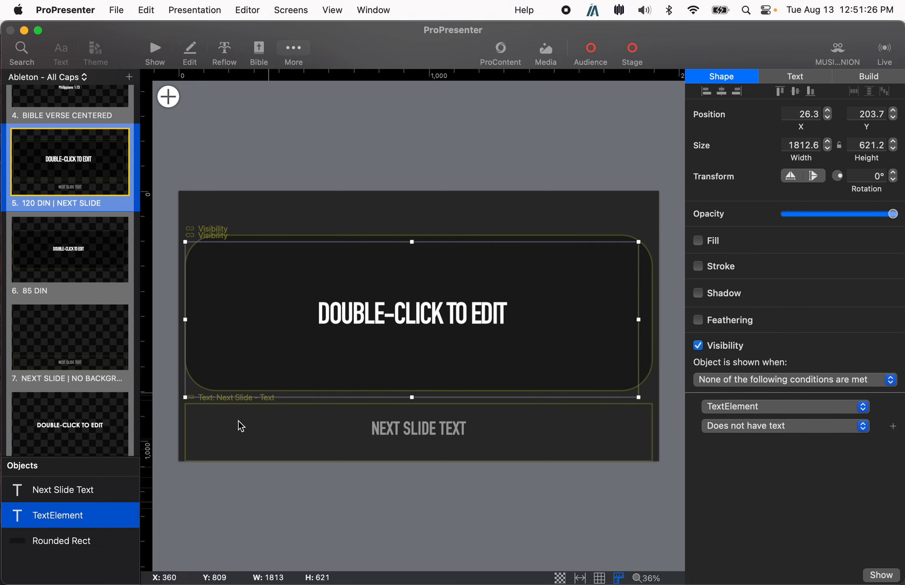
pyautogui.click(57, 491)
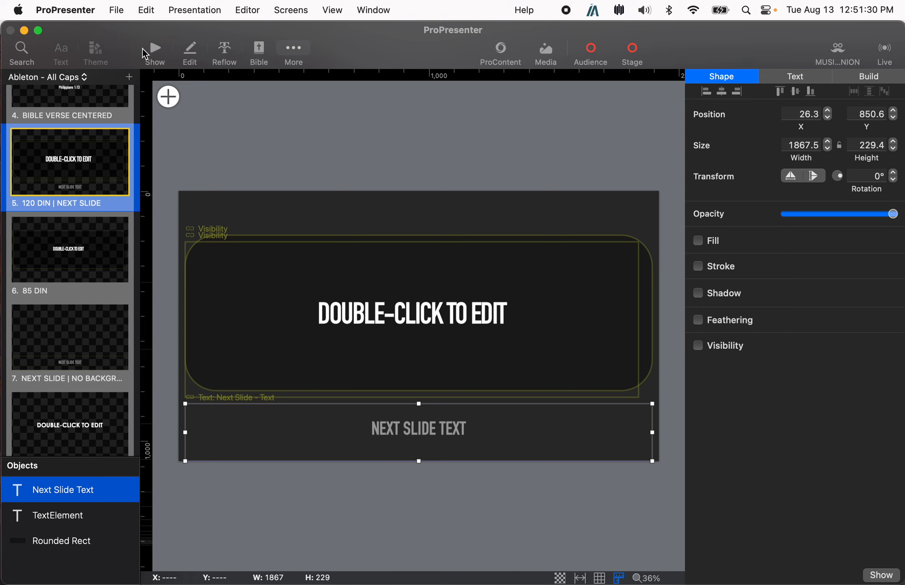
# Return to the show view and present slides 6, 7, 8 and the Intro slide of Forever (Live Version) in turn
pyautogui.click(156, 50)
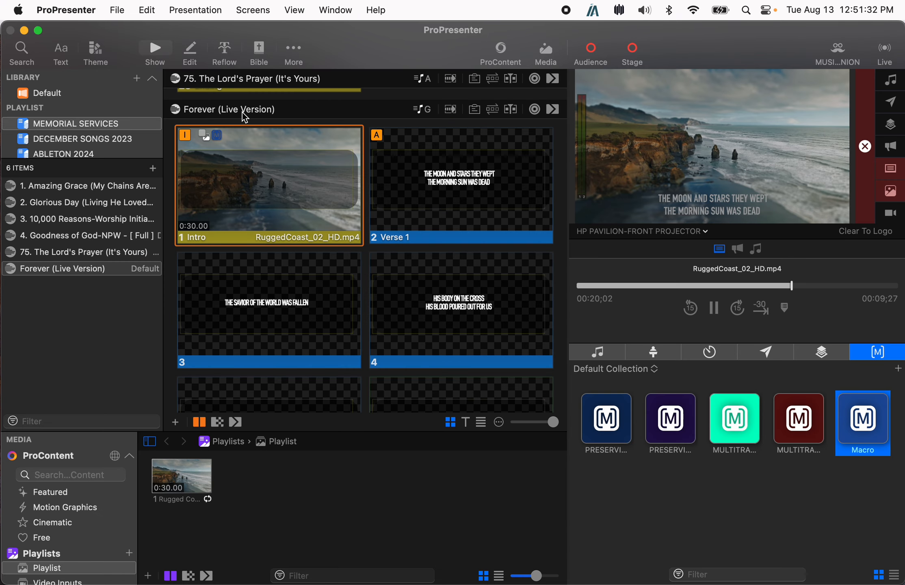
pyautogui.scroll(-4, 373, 255)
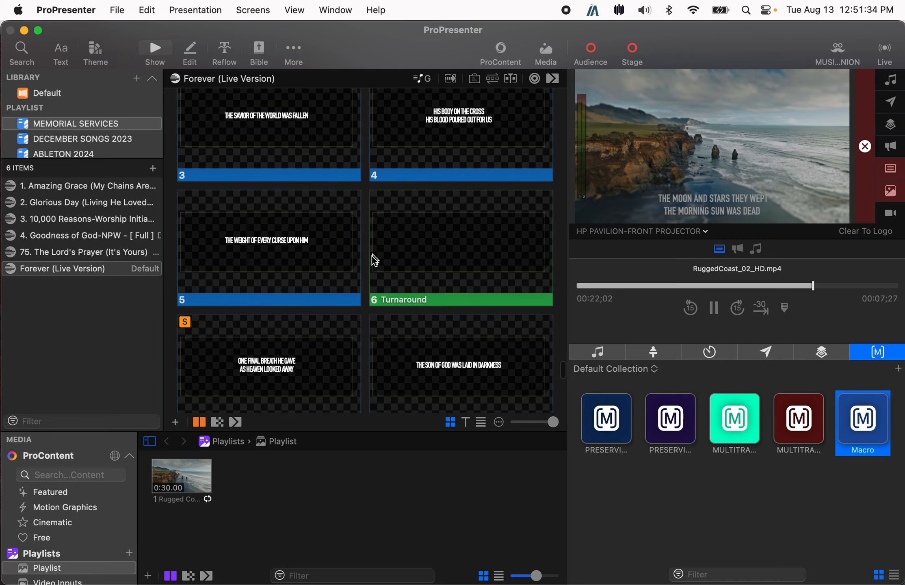
pyautogui.click(473, 243)
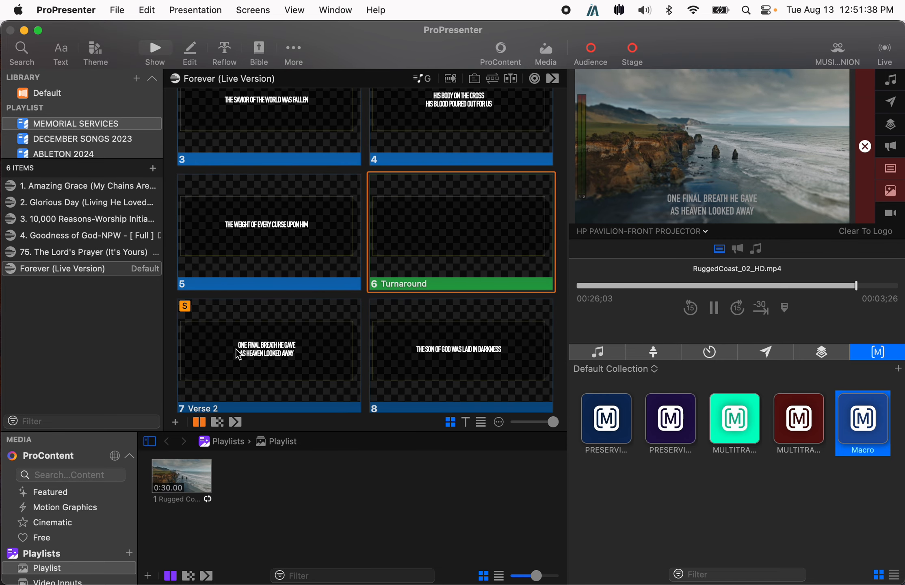
pyautogui.click(260, 369)
pyautogui.click(425, 365)
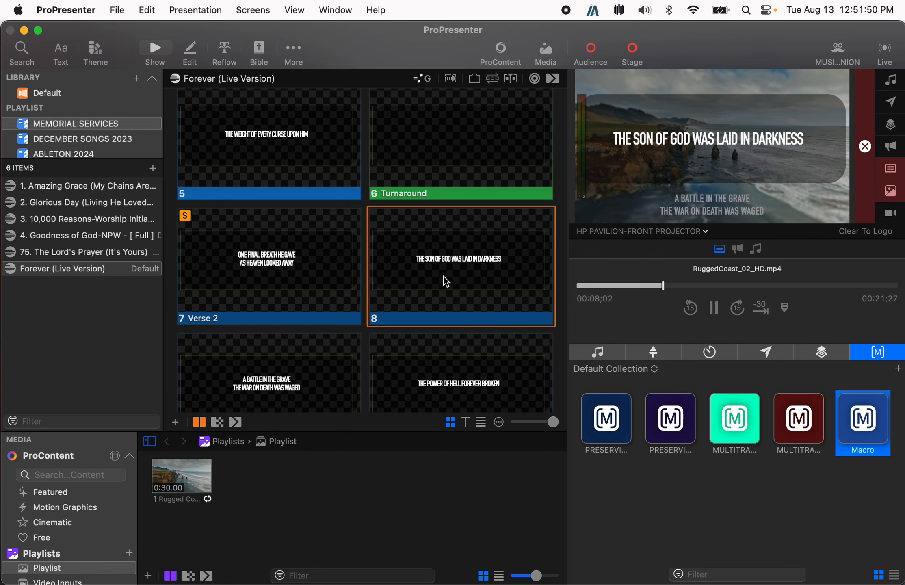
pyautogui.scroll(8, 443, 277)
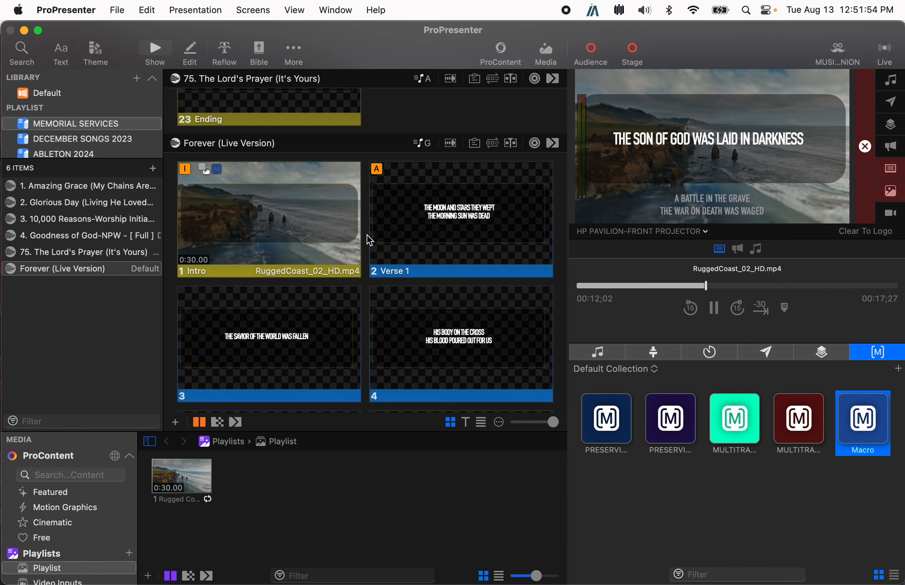
pyautogui.click(307, 255)
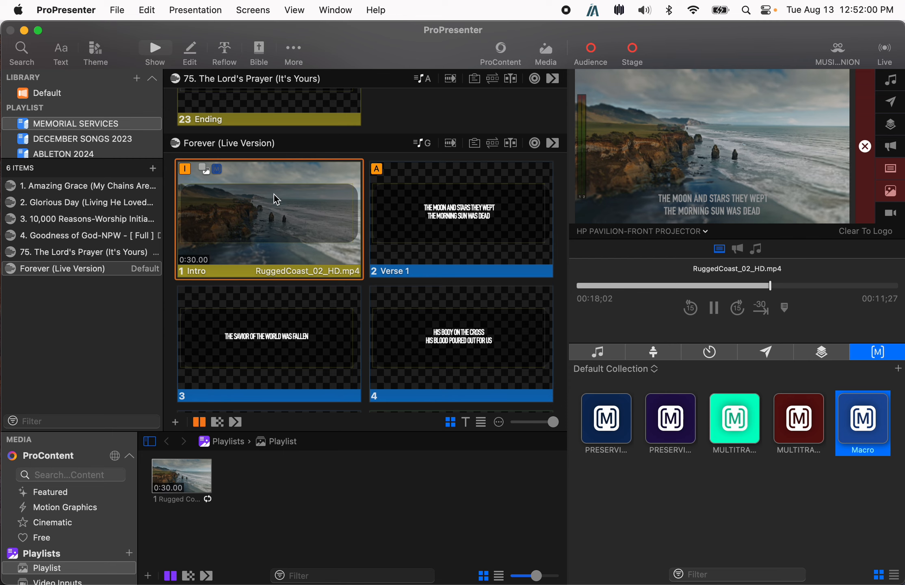
# Open the Looks editor and move its window clear of the slides and output preview
pyautogui.click(838, 49)
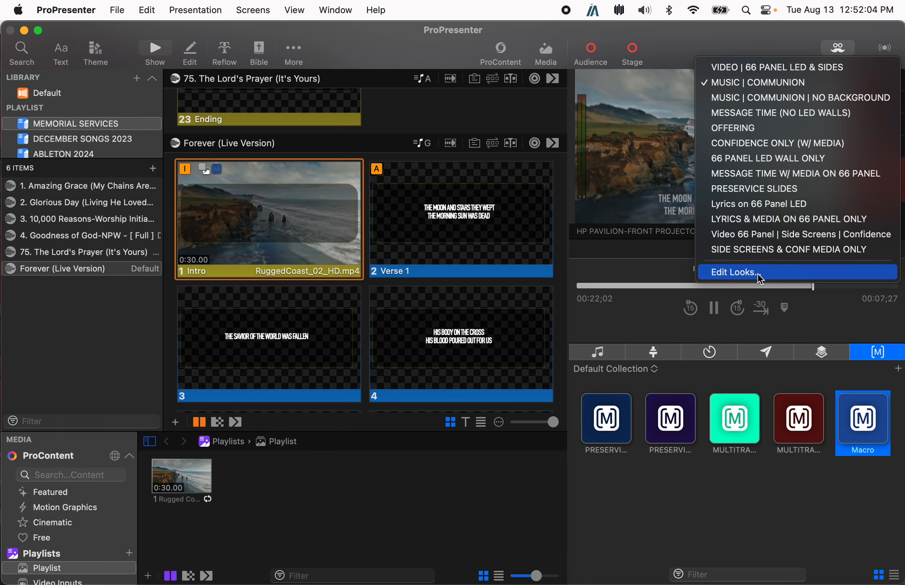
pyautogui.click(736, 272)
pyautogui.moveTo(264, 213); pyautogui.dragTo(299, 95)
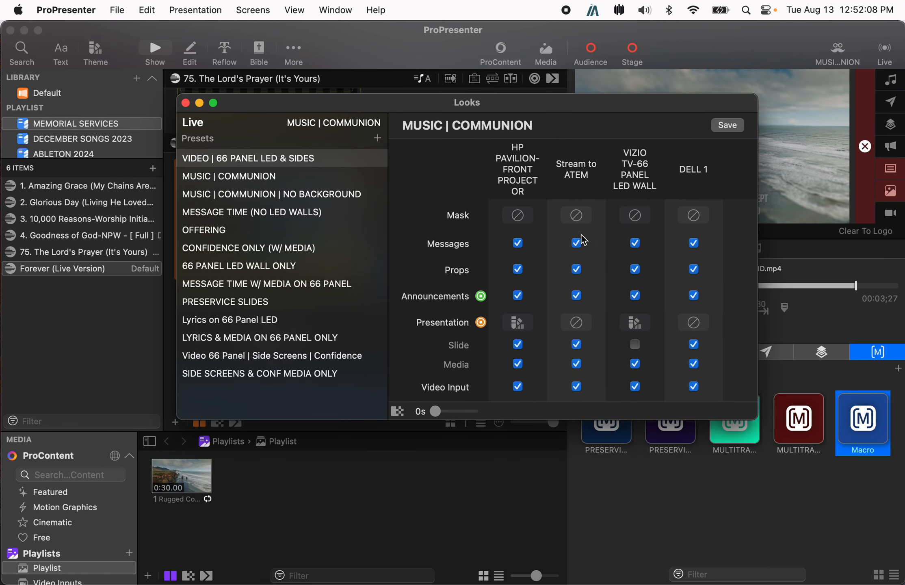
pyautogui.moveTo(517, 103); pyautogui.dragTo(904, 203)
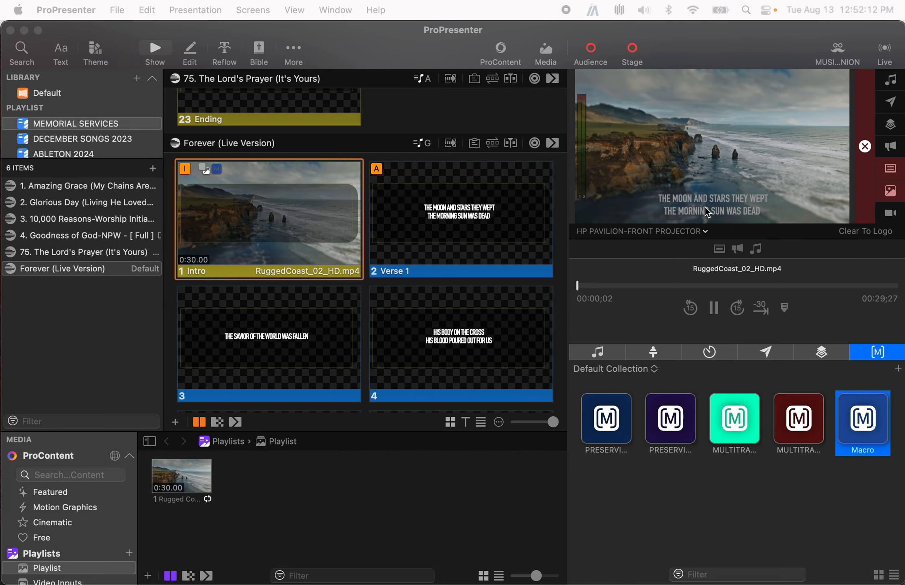
# Present the Intro slide of Forever (Live Version) and switch the output preview to the SAMSUNG (CONFIDENCE) stage screen
pyautogui.click(277, 247)
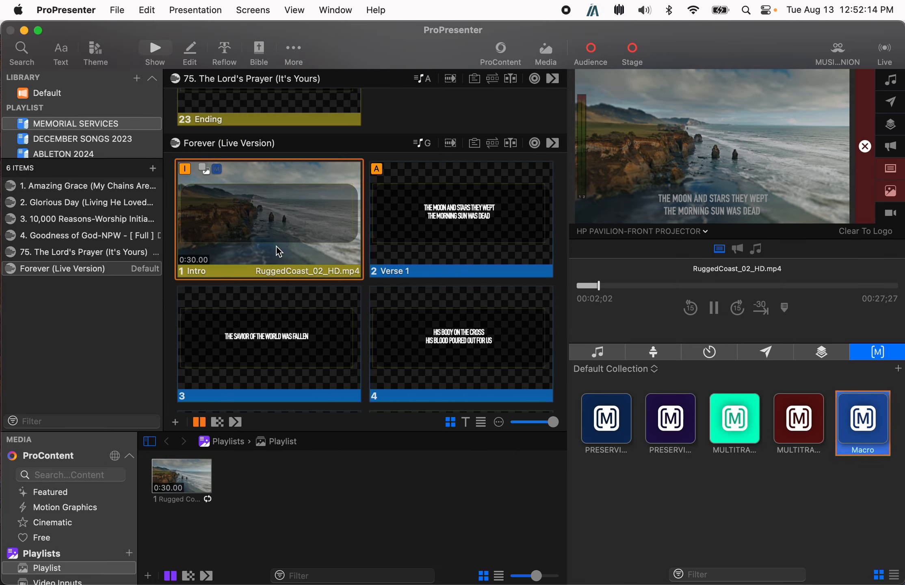
pyautogui.click(682, 231)
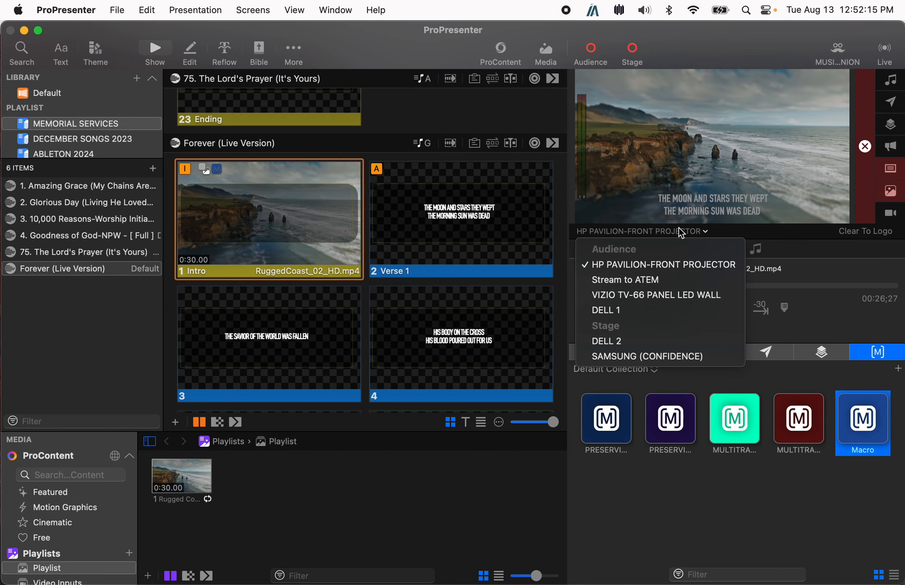
pyautogui.click(669, 356)
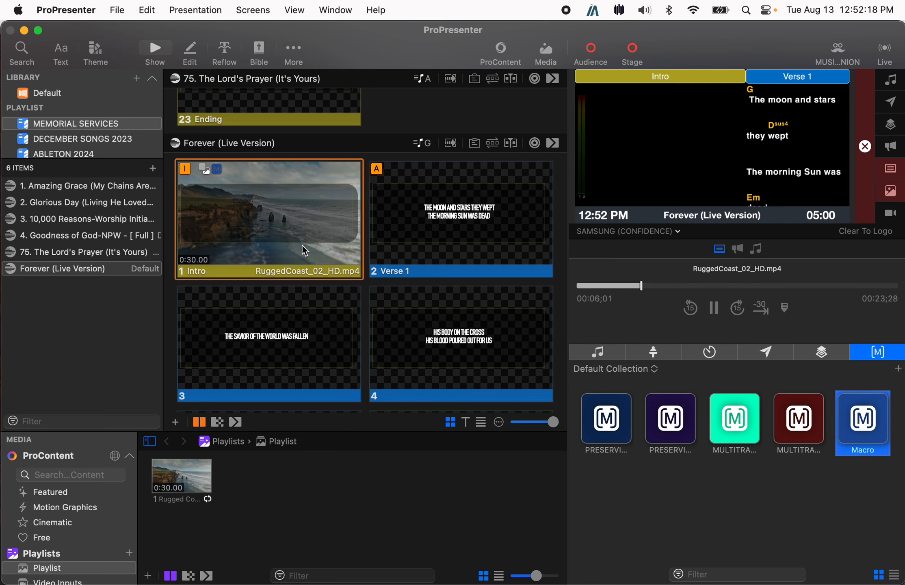
# Alternate between presenting the Verse 1 and Intro slides to check the lyrics on the confidence screen
pyautogui.click(478, 244)
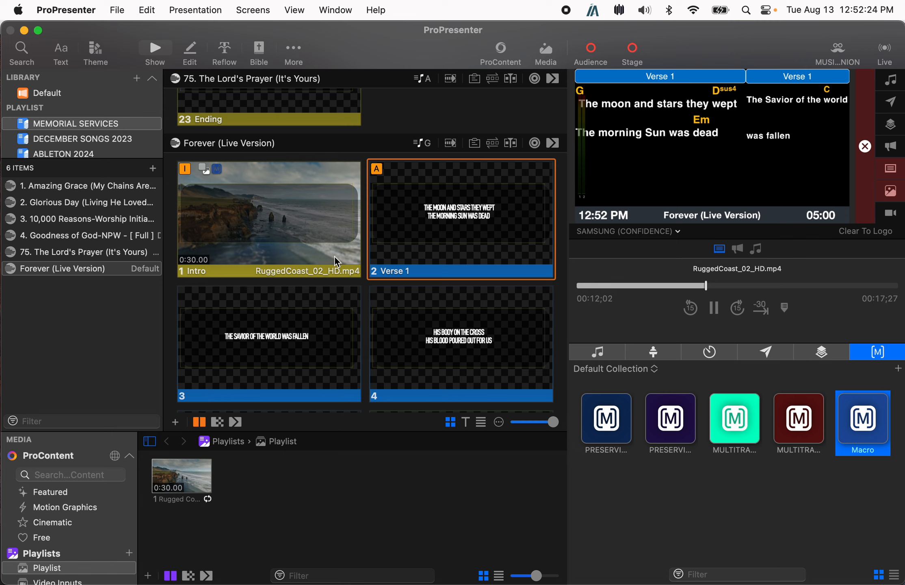
pyautogui.click(322, 235)
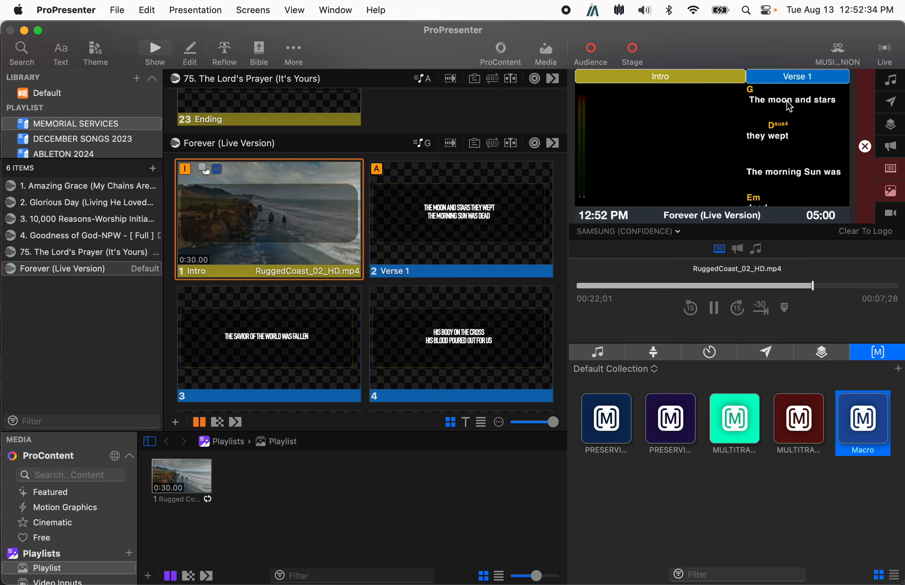
pyautogui.click(542, 223)
pyautogui.click(242, 241)
# Apply the 120 DIN | NEXT SLIDE theme slide from Ableton - All Caps to all slides of Forever (Live Version)
pyautogui.click(293, 242)
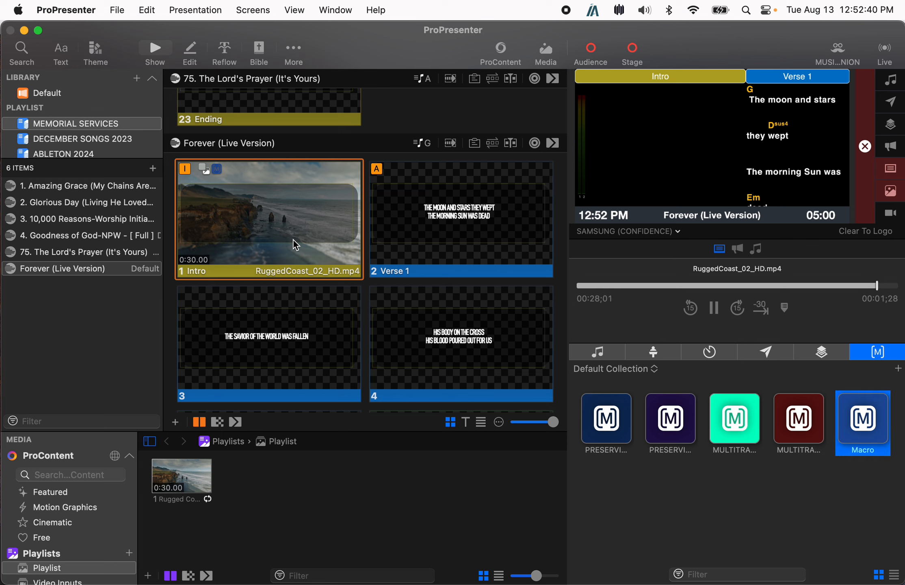
pyautogui.press('super+a')
pyautogui.rightClick(294, 240)
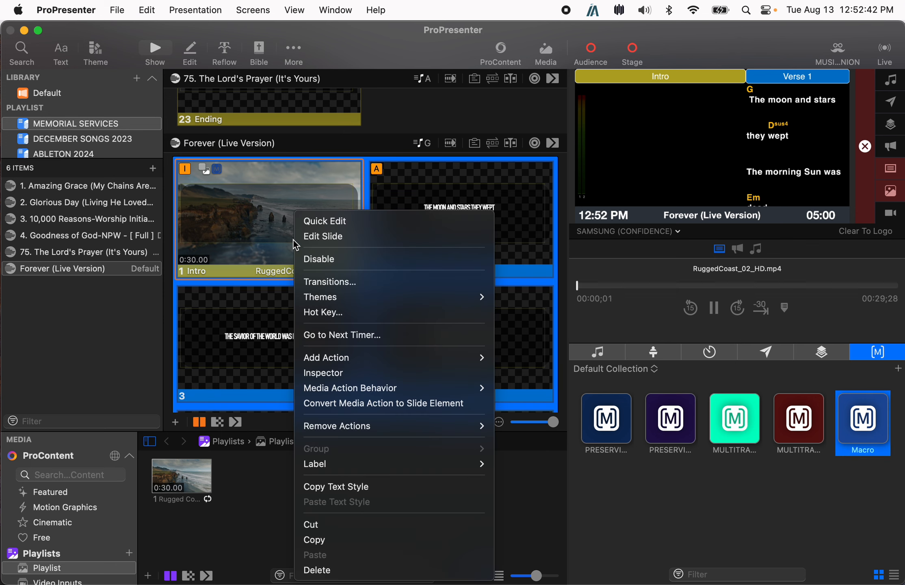
pyautogui.moveTo(369, 299)
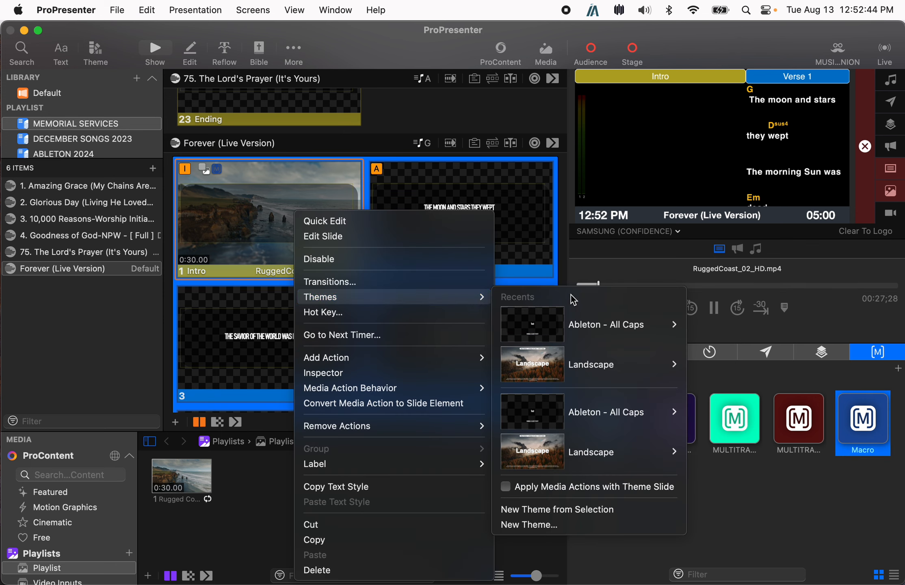
pyautogui.moveTo(587, 326)
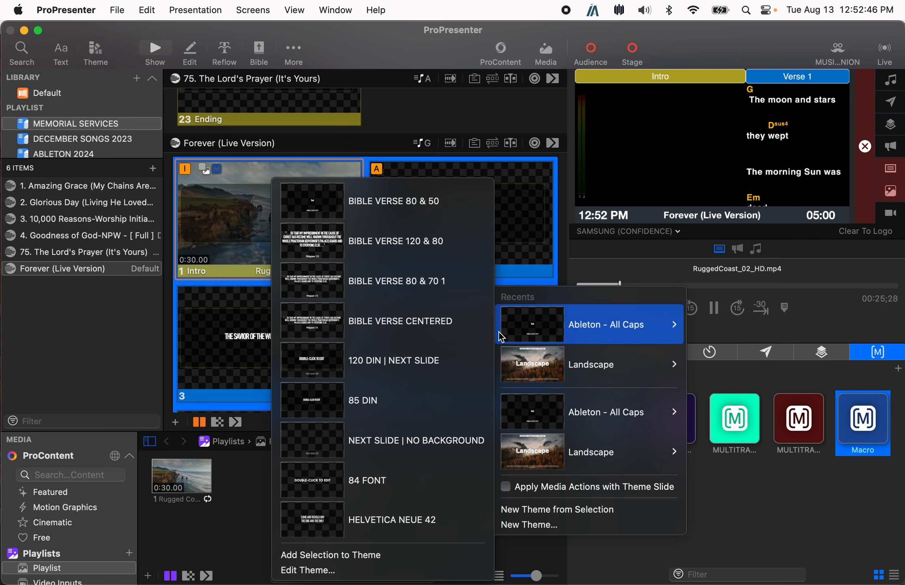
pyautogui.click(317, 364)
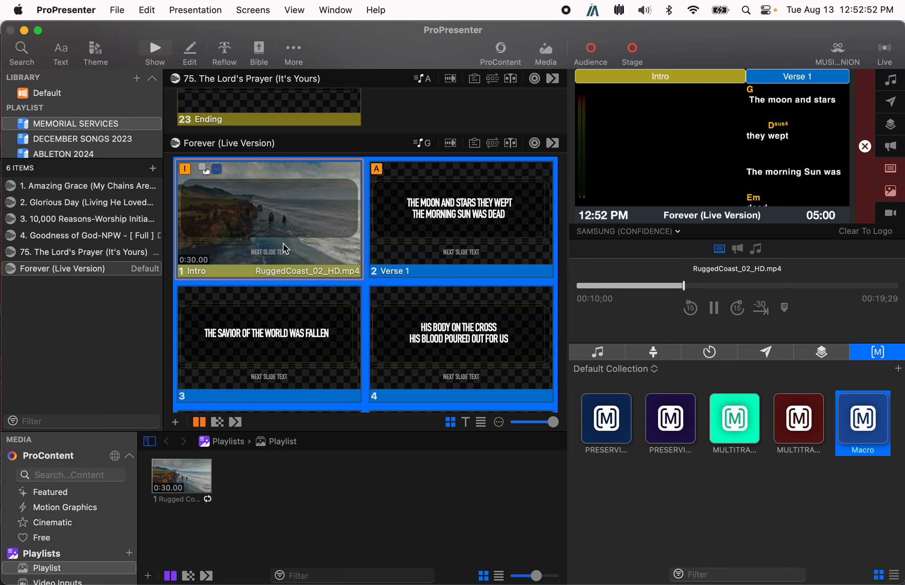
# Present the Intro, Verse 1 and third slides, finishing on Intro, to check the themed text on the confidence screen
pyautogui.click(283, 244)
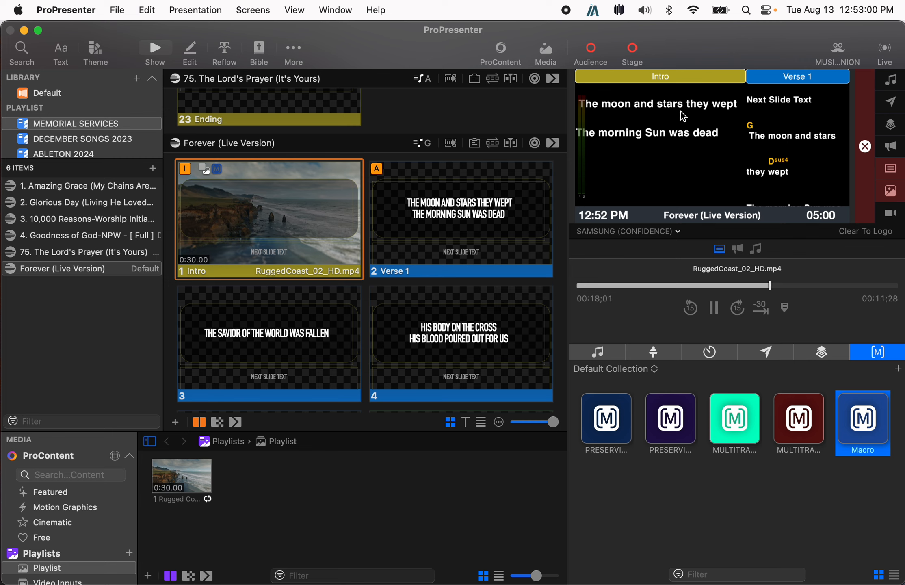
pyautogui.click(455, 225)
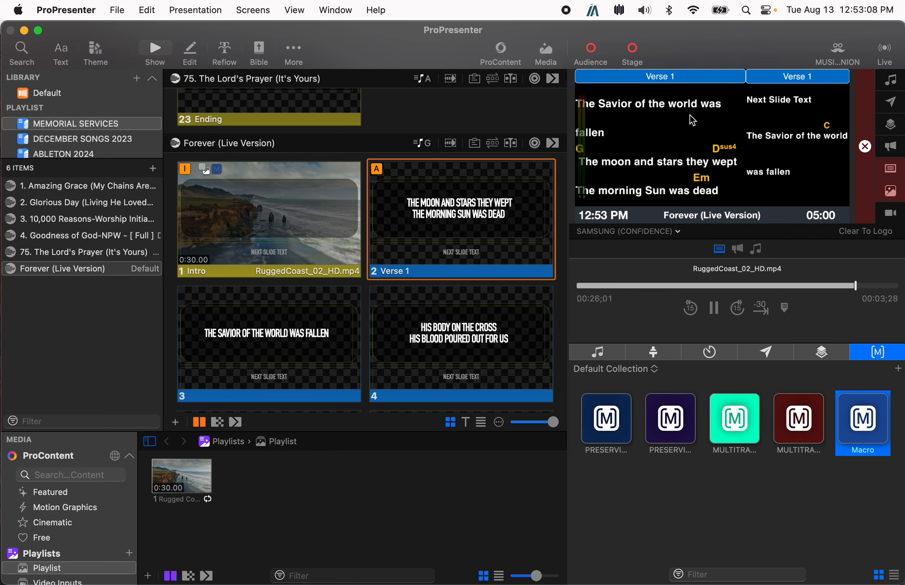
pyautogui.click(273, 337)
pyautogui.click(495, 237)
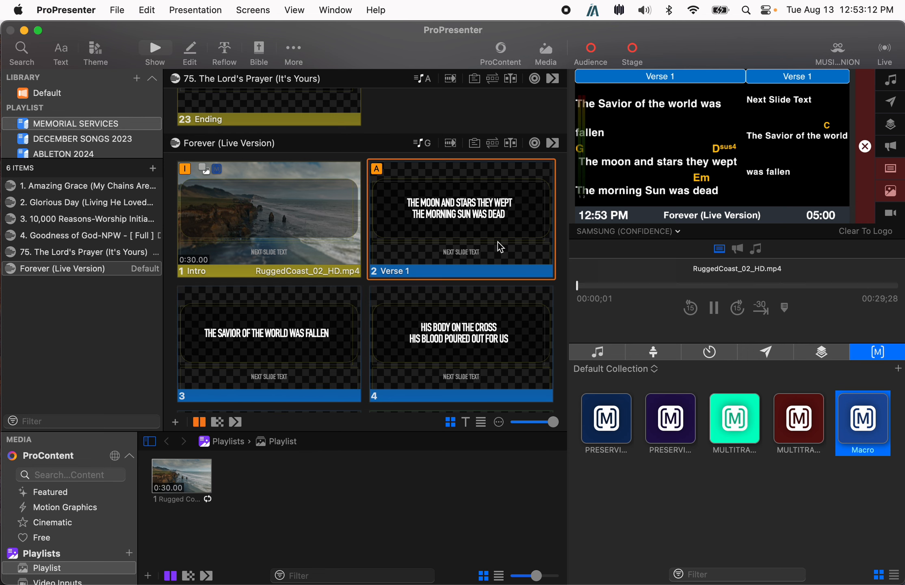
pyautogui.click(300, 225)
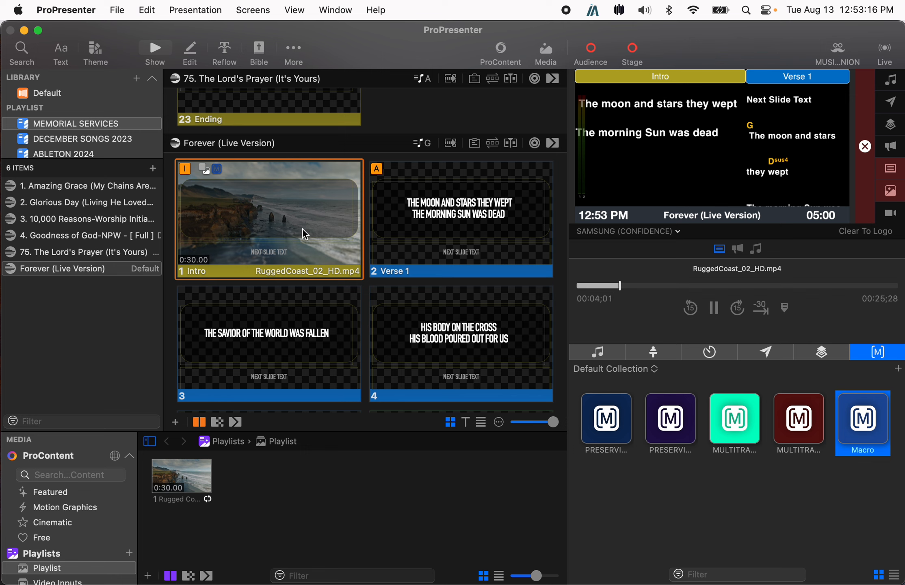
pyautogui.click(839, 52)
pyautogui.click(783, 54)
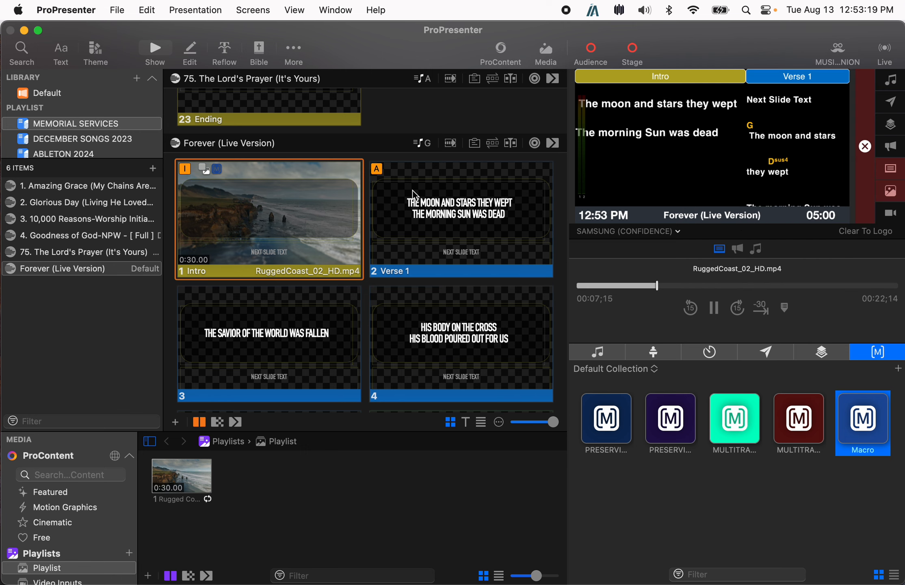
# Apply the Main Point slide of the Landscape theme to all slides of Forever (Live Version)
pyautogui.click(266, 260)
pyautogui.press('super+a')
pyautogui.rightClick(305, 258)
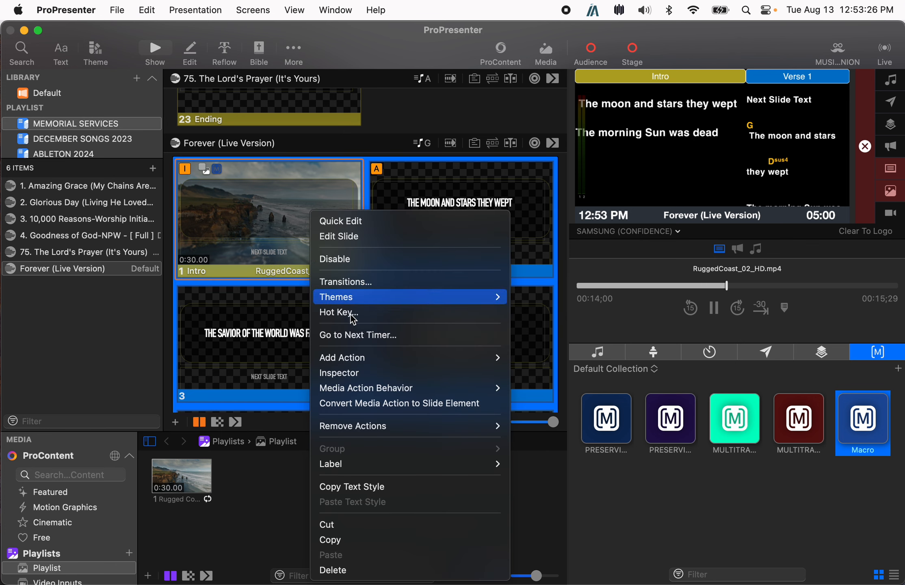
pyautogui.moveTo(355, 304)
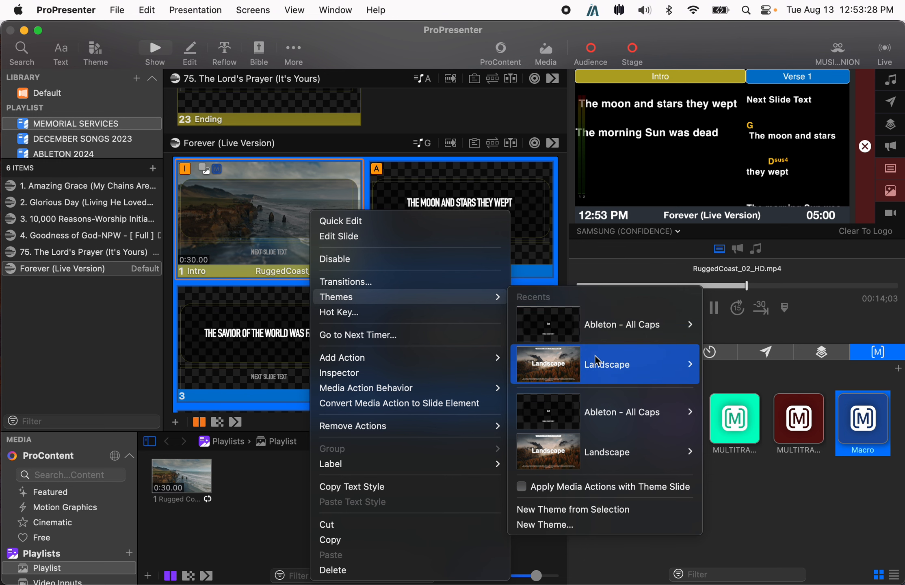
pyautogui.moveTo(630, 364)
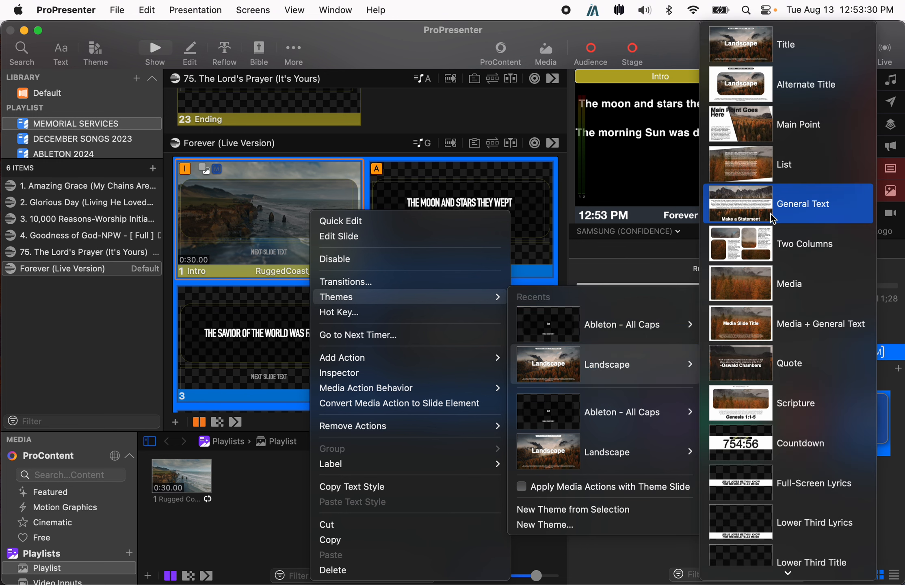
pyautogui.click(762, 133)
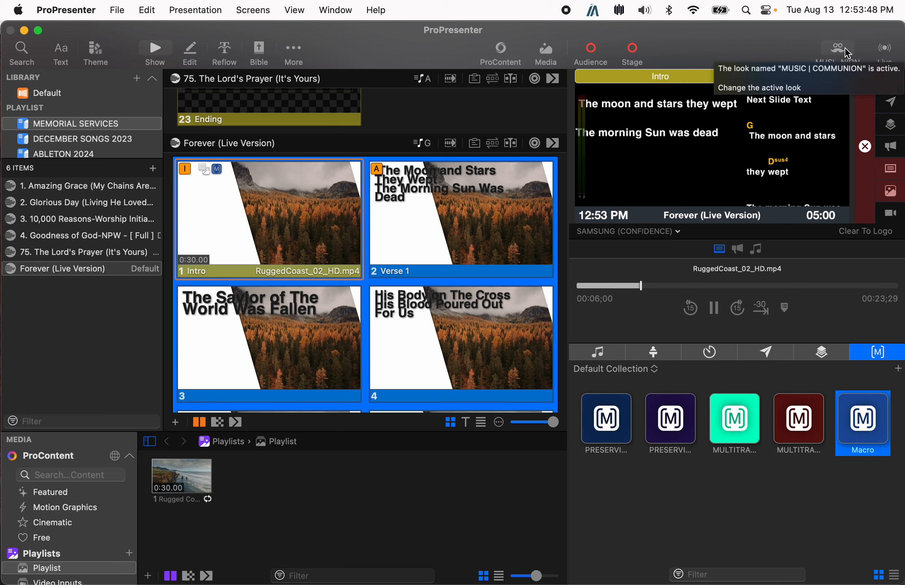
# Present the Intro slide, Verse 1 and Intro again to check the confidence screen with the Main Point theme
pyautogui.click(299, 209)
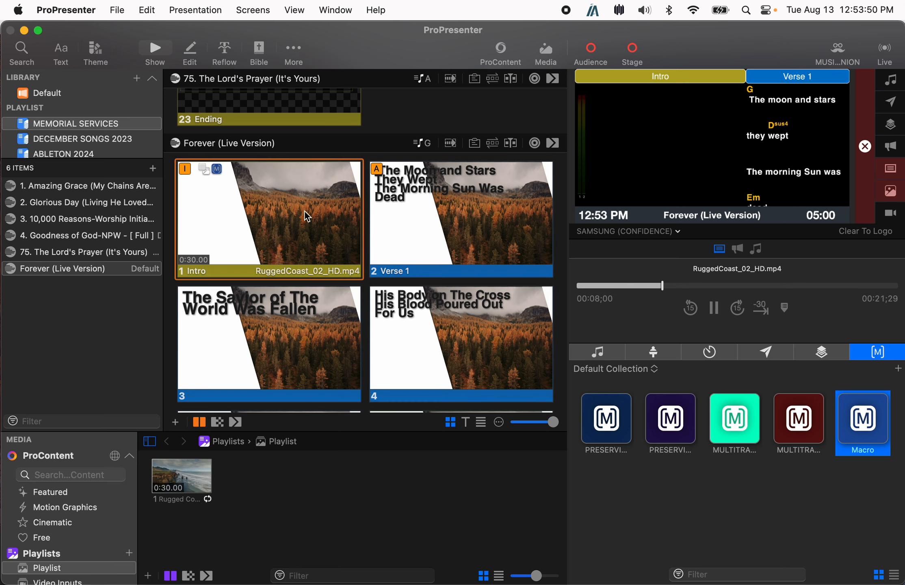
pyautogui.click(454, 233)
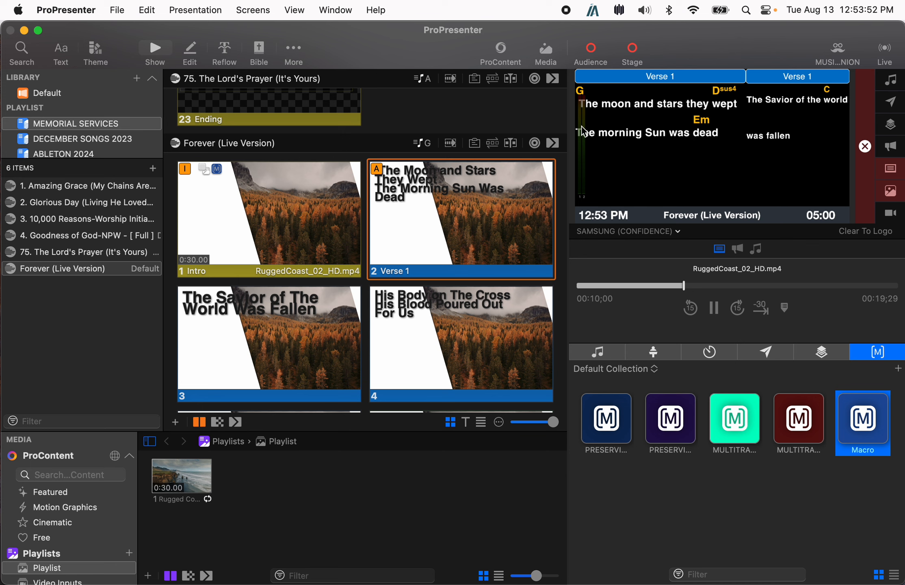
pyautogui.click(301, 217)
# Switch the output preview to HP PAVILION-FRONT PROJECTOR and present slides 2, 3 and 4, finishing on the Intro slide
pyautogui.click(631, 230)
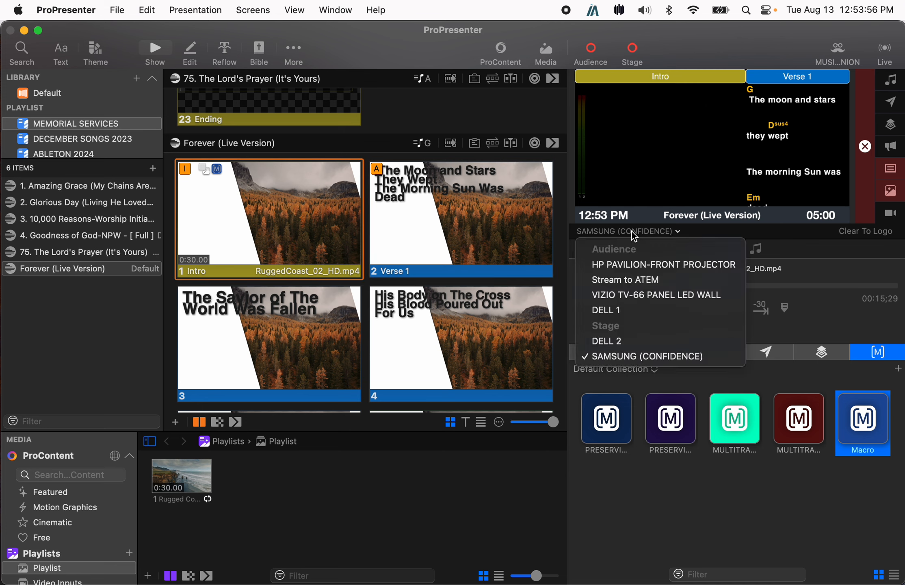
pyautogui.click(642, 262)
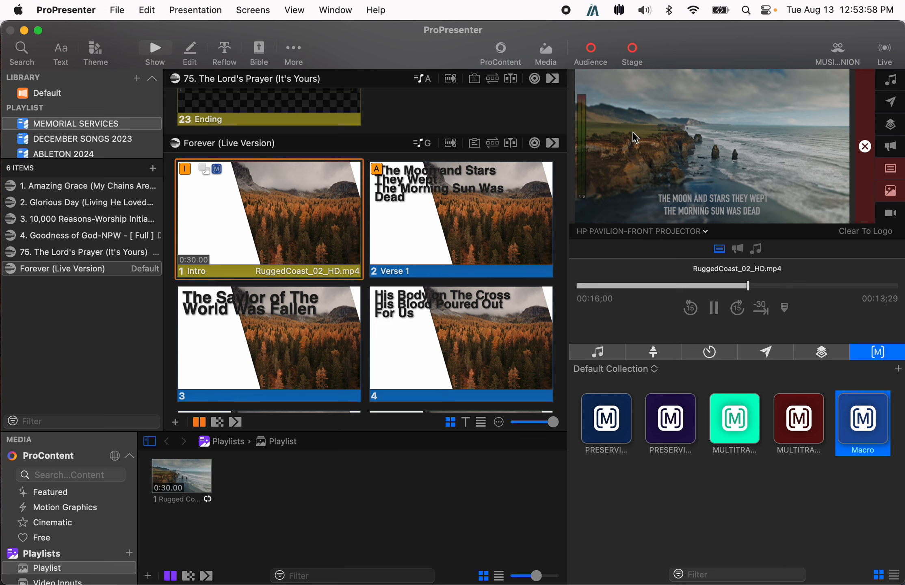
pyautogui.click(449, 243)
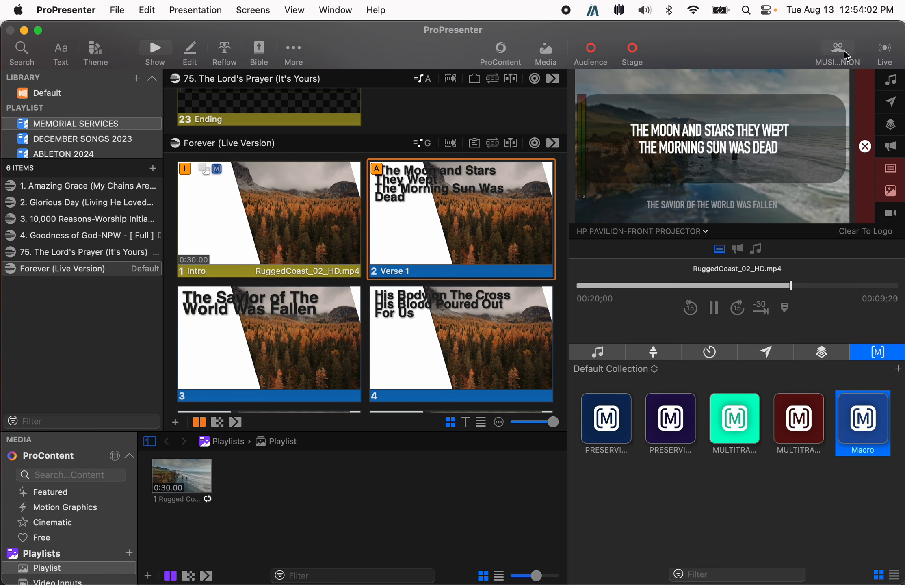
pyautogui.click(270, 230)
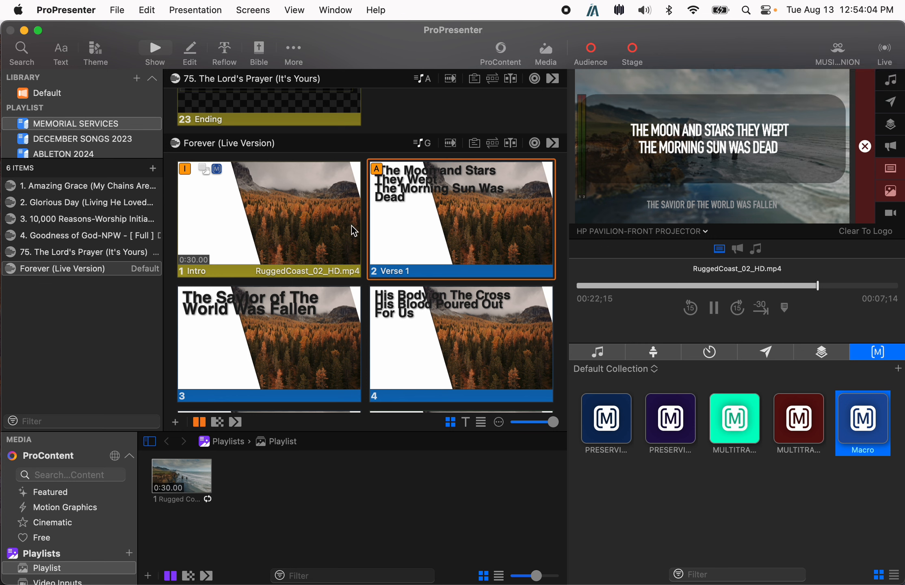
pyautogui.click(275, 350)
pyautogui.click(460, 340)
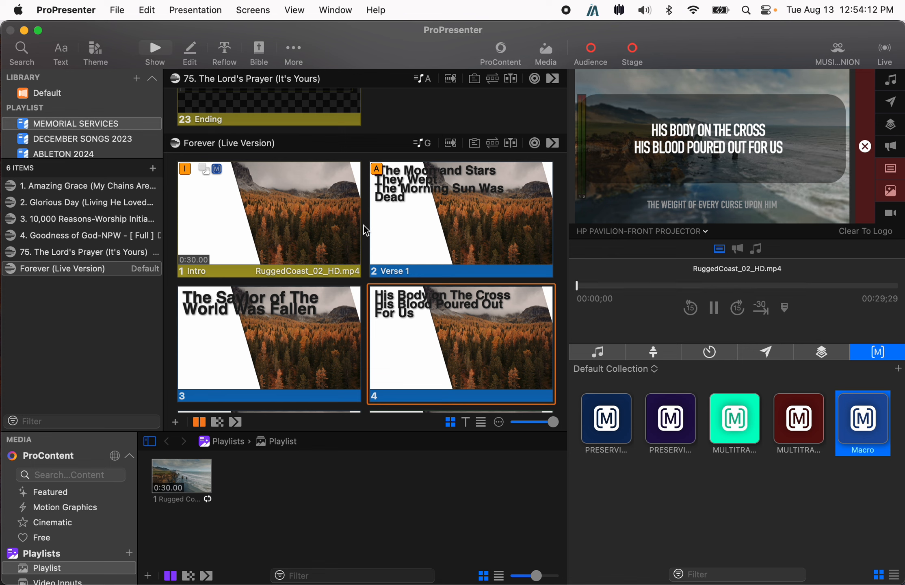
pyautogui.click(293, 231)
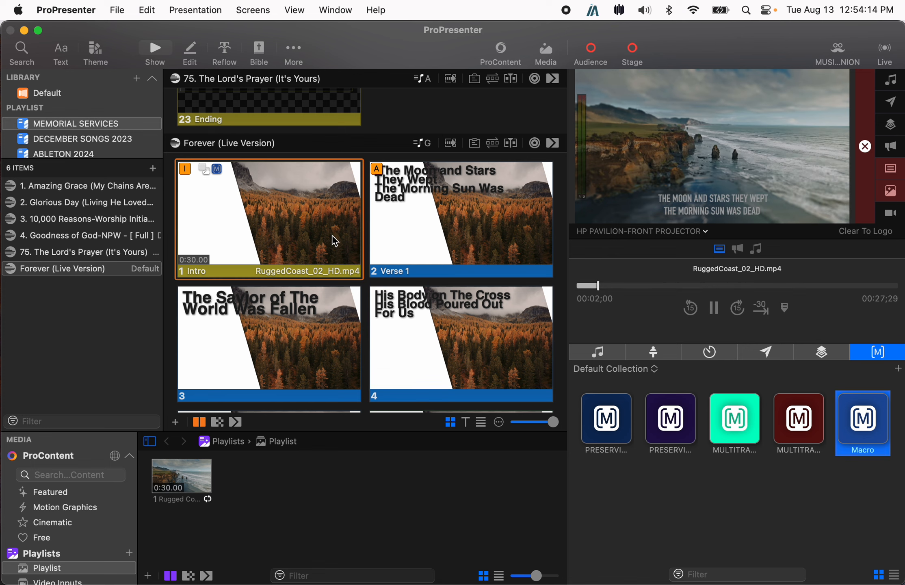